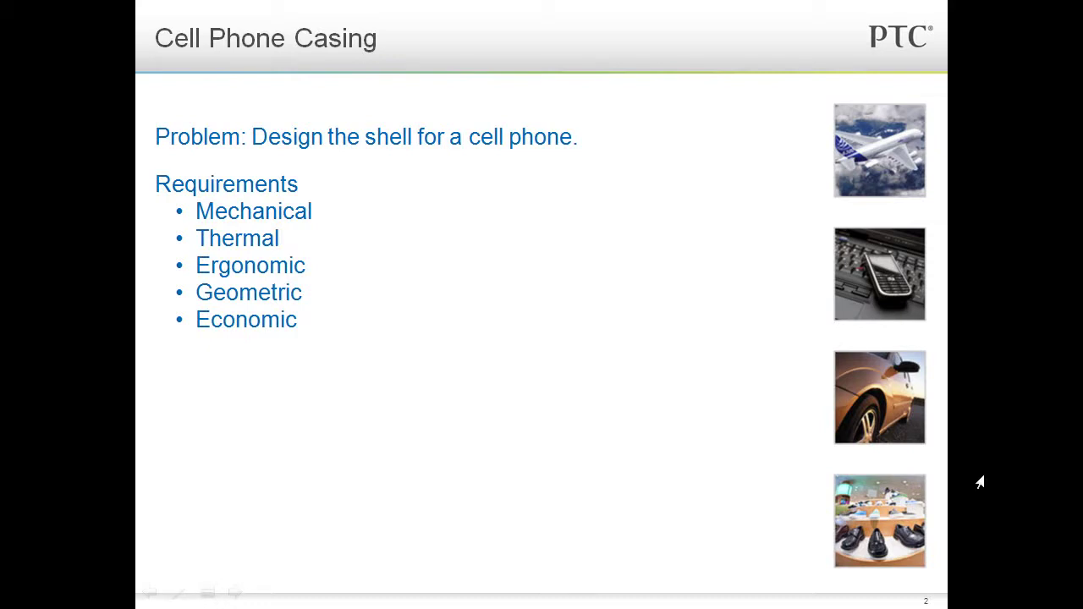
- Reveal the Cell Phone Casing mechanical requirement illustrations, then bring up the CELLPHONE_SHELL model in Creo
key(Right)
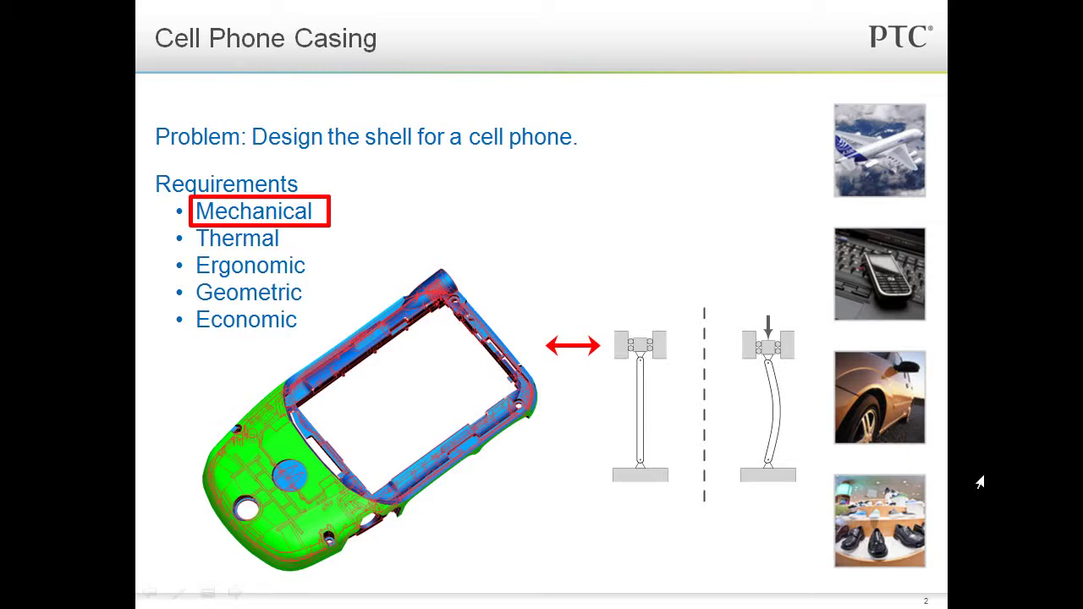
key(alt+Tab)
key(alt+Tab)
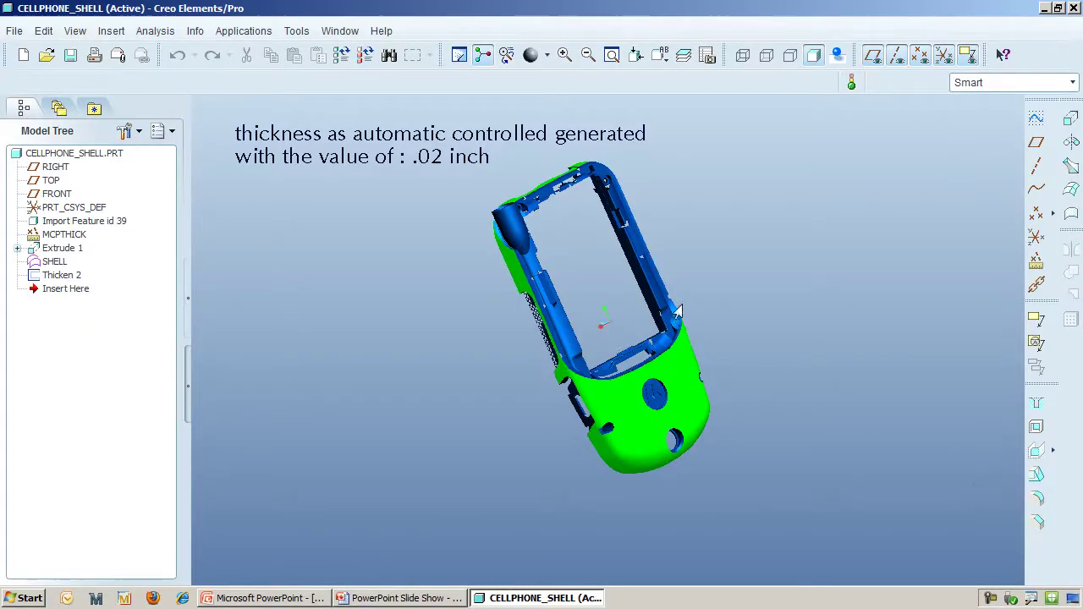
- Show the cellphone shell in the FRONT saved view to inspect its 0.02 inch walls
mouse_move(598, 286)
mouse_down()
mouse_move(611, 312)
mouse_move(699, 274)
mouse_move(763, 302)
mouse_up()
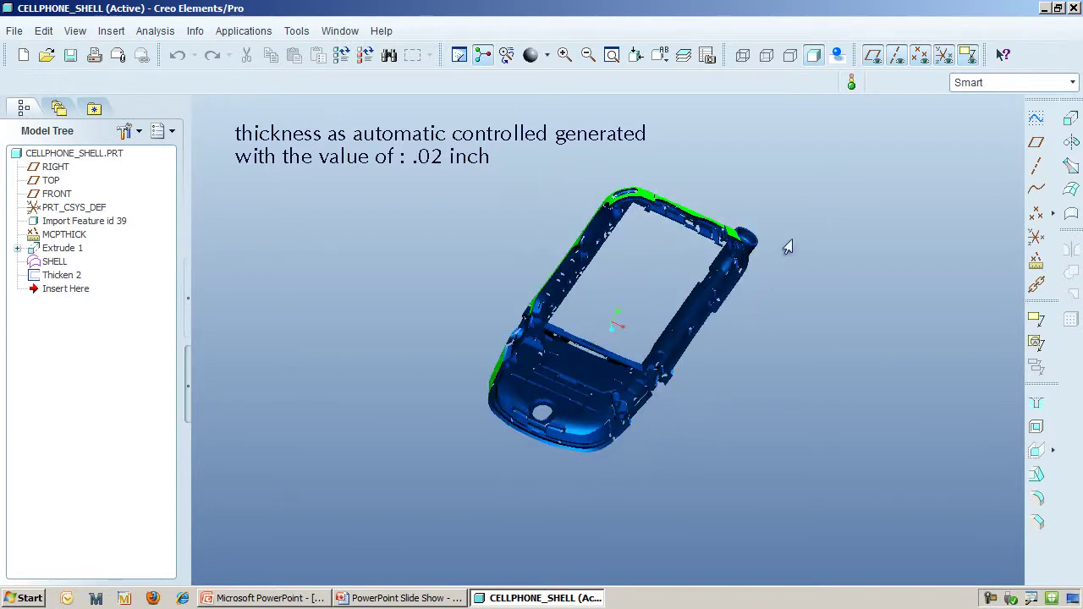
click(660, 56)
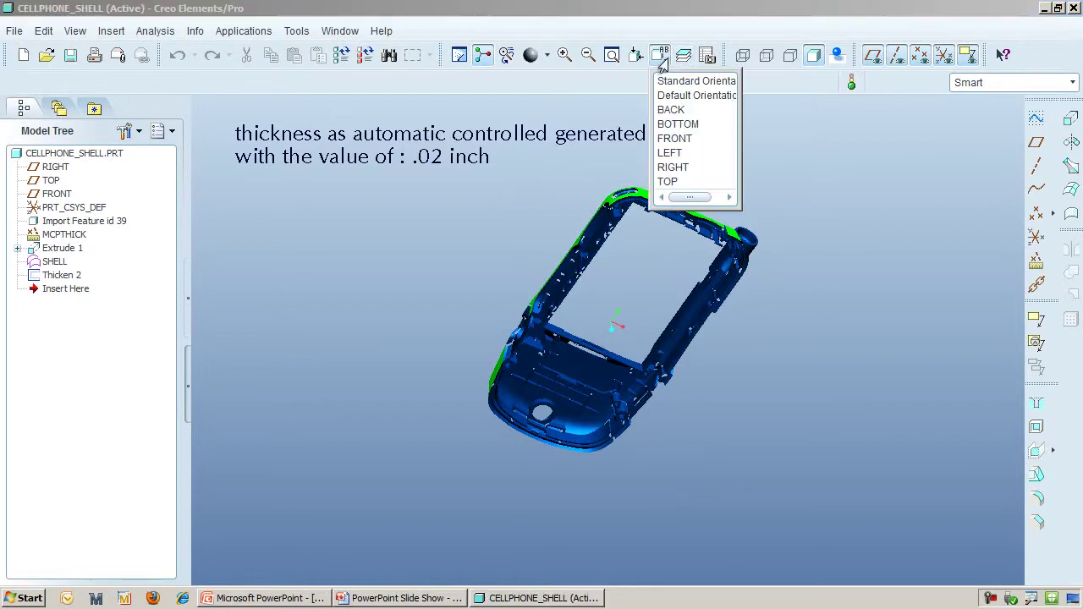
click(668, 139)
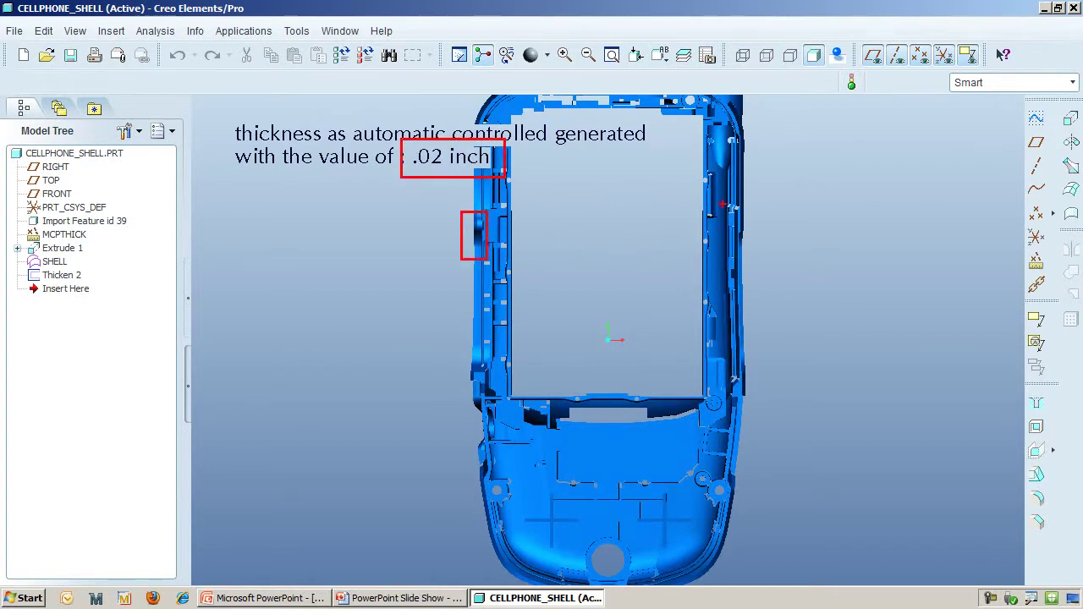
drag(722, 204, 758, 261)
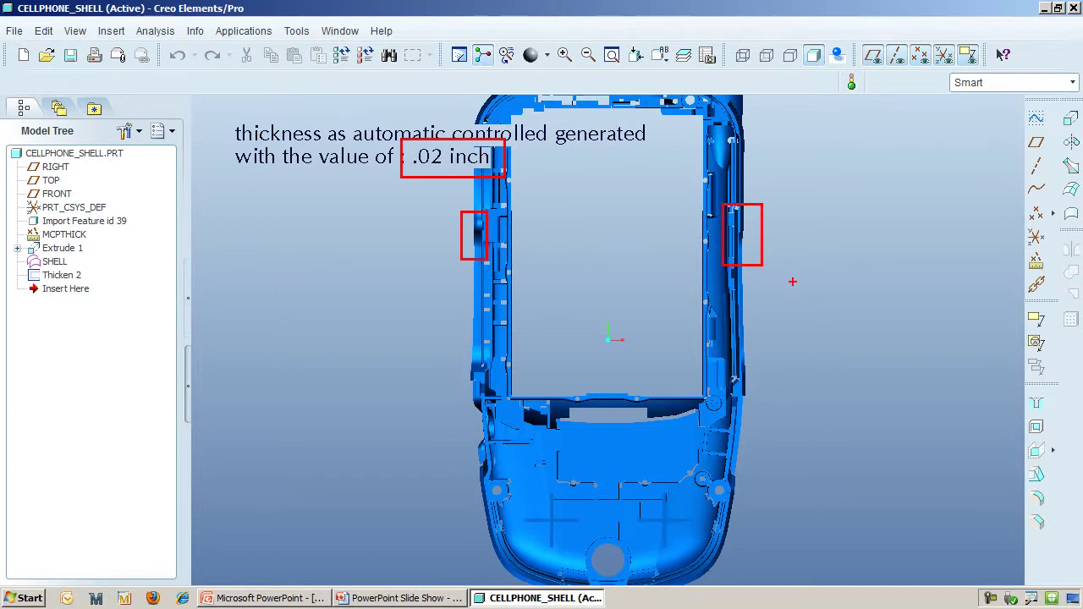
key(Escape)
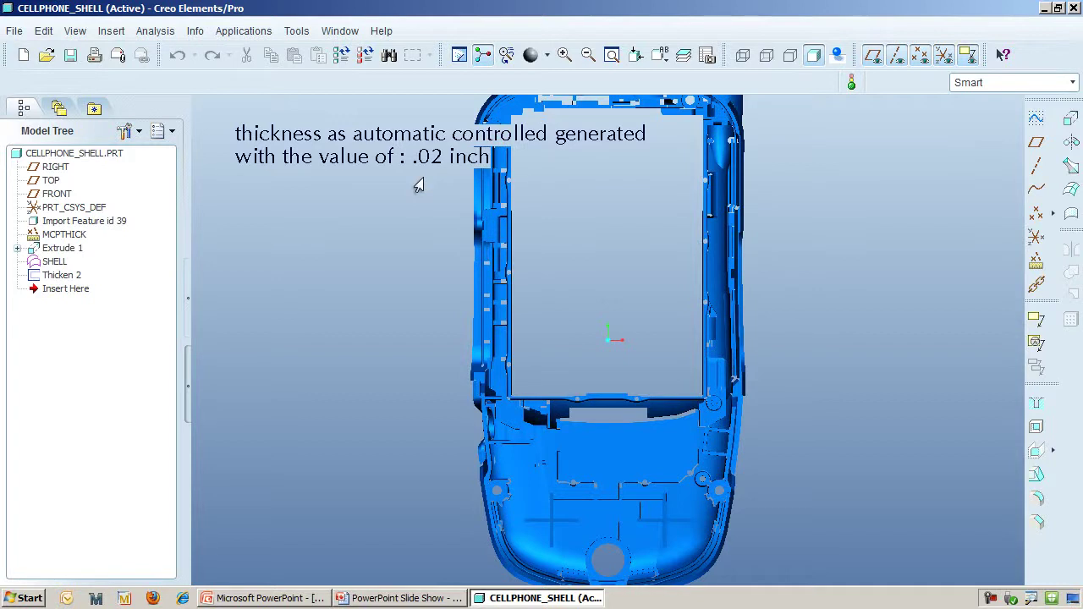
- Select the MCPTHICK analysis feature in the Model Tree
click(51, 234)
drag(19, 225, 97, 248)
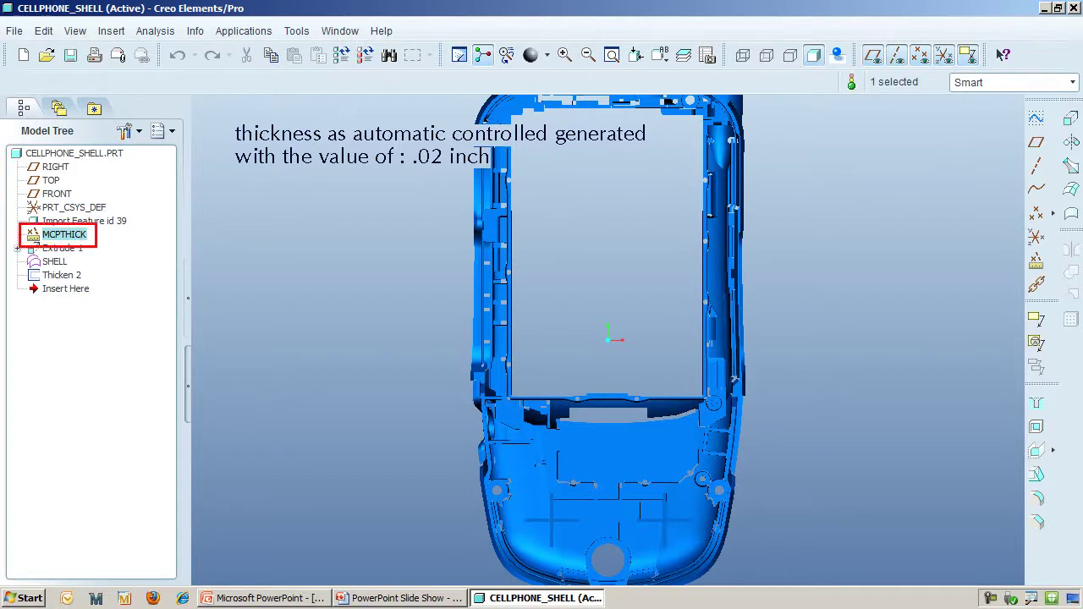
key(Escape)
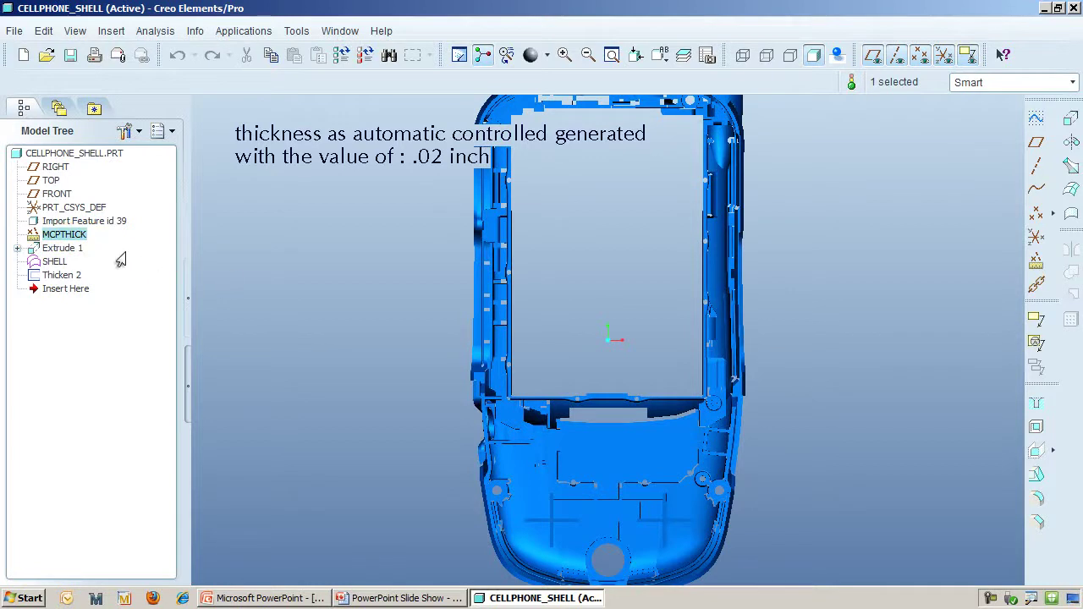
- Edit the MCPTHICK analysis definition and advance to its Prime Analysis setup
right_click(75, 239)
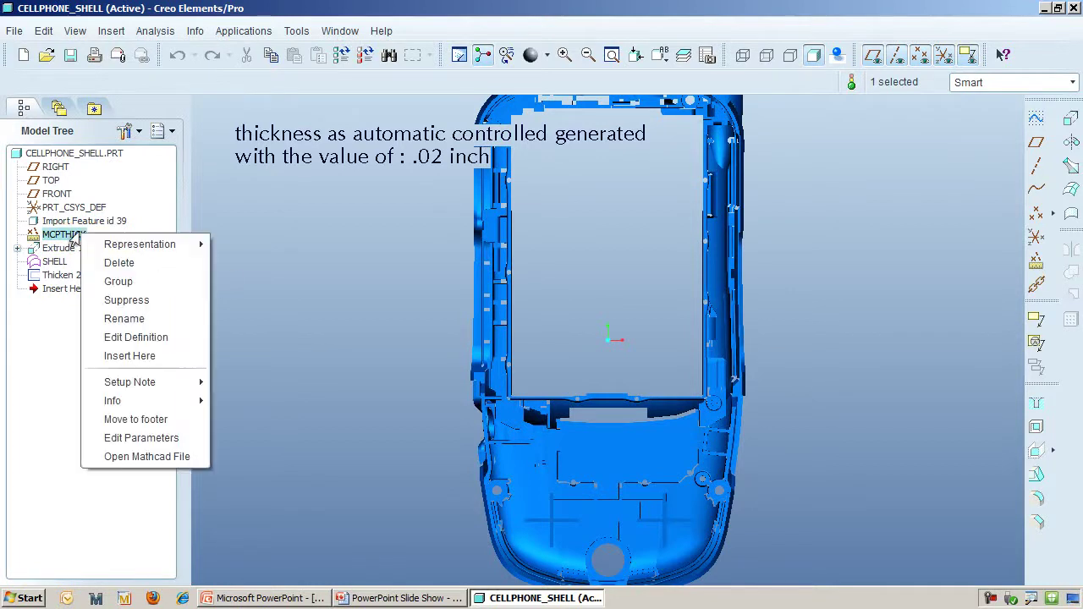
click(125, 336)
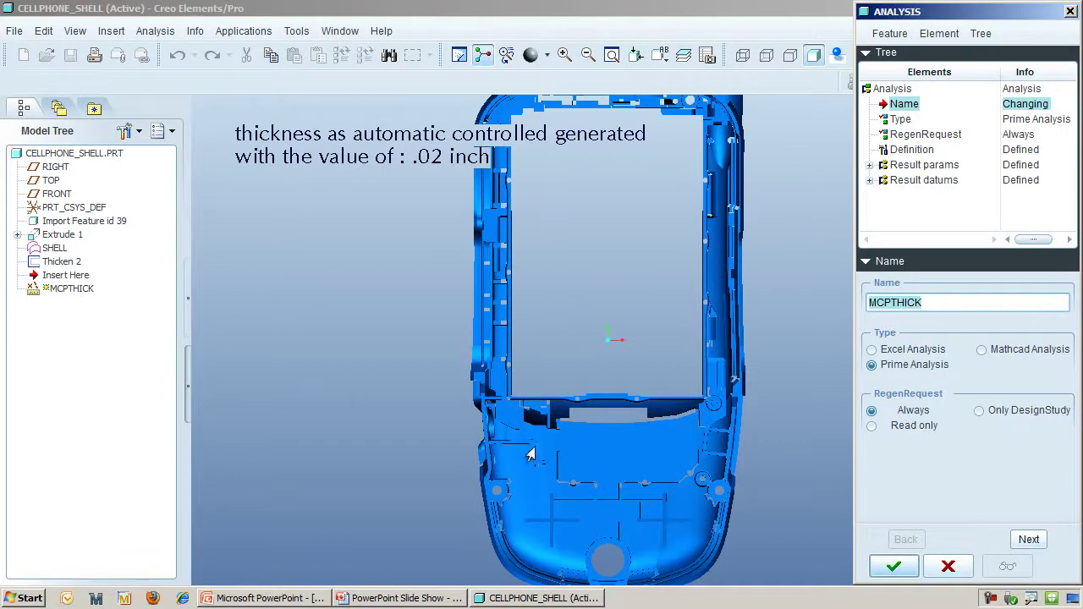
click(1029, 539)
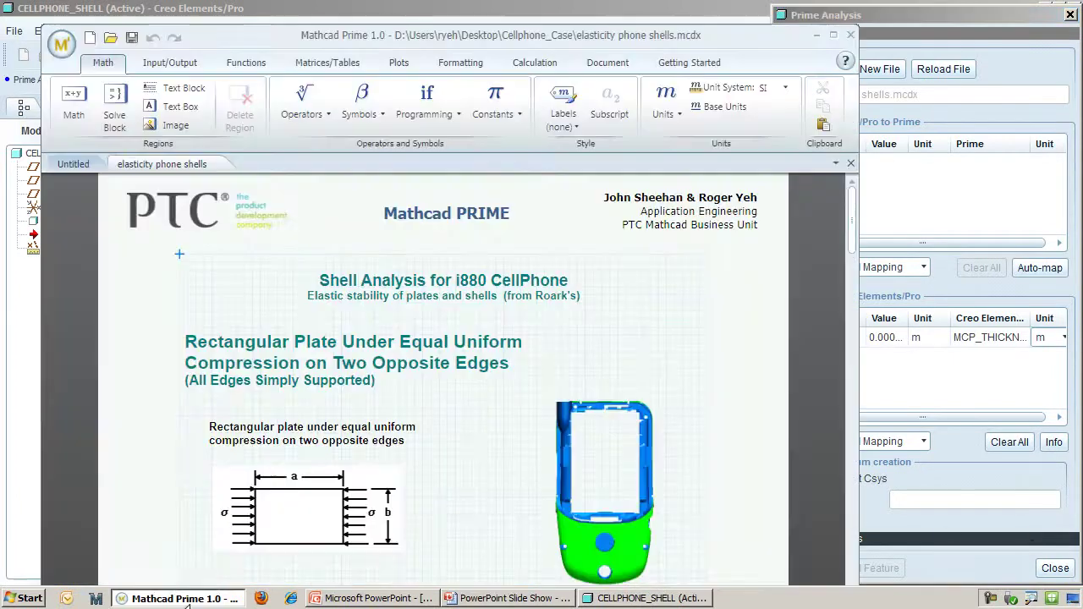
click(188, 599)
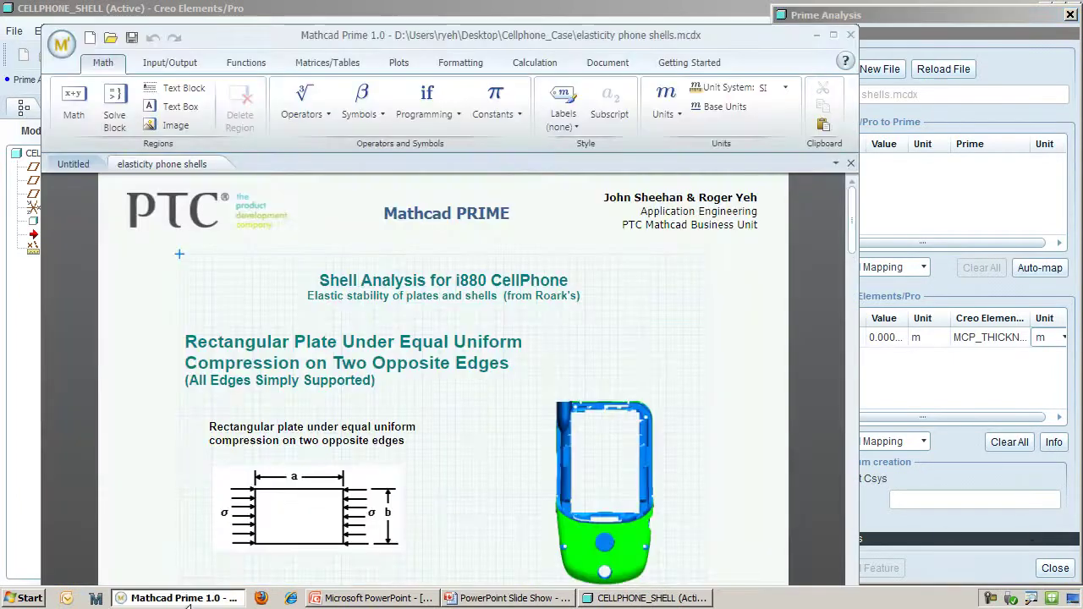
click(831, 37)
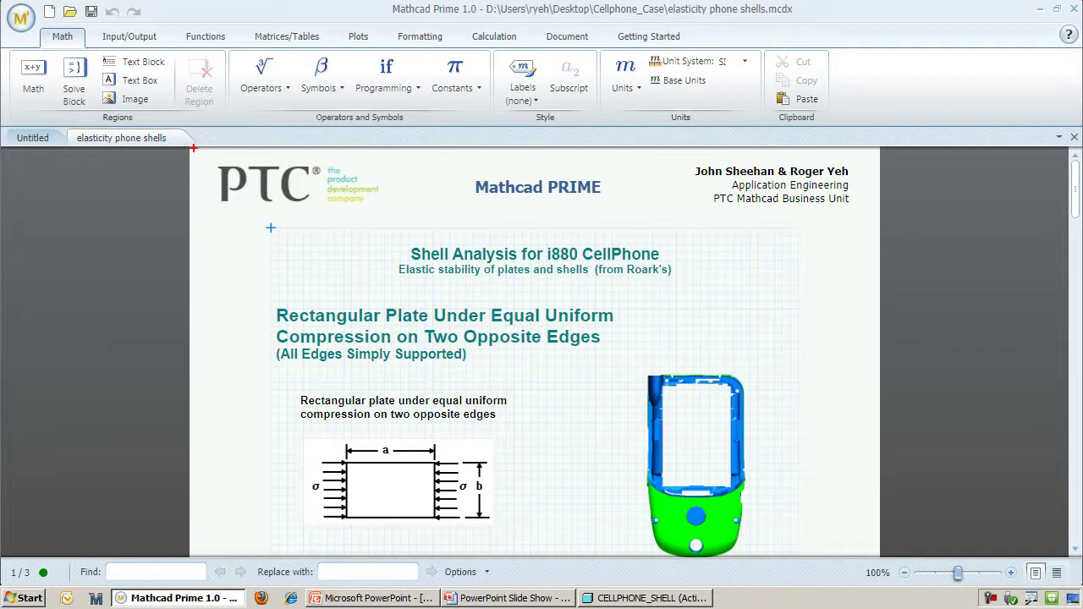
drag(193, 148, 873, 227)
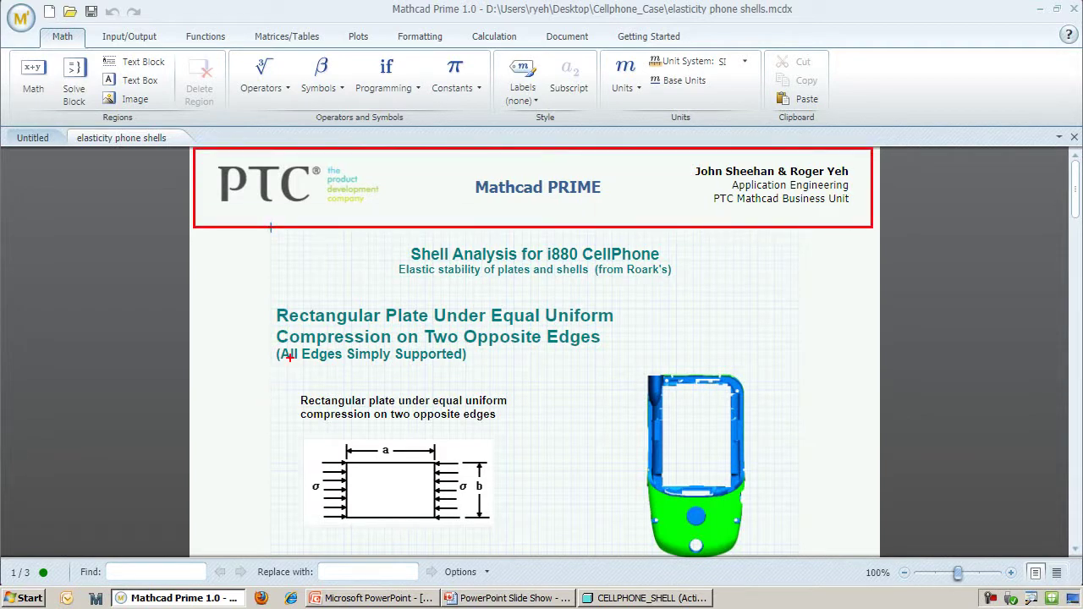
mouse_move(289, 356)
mouse_down()
mouse_move(525, 442)
mouse_move(769, 555)
mouse_move(766, 567)
mouse_up()
scroll(180, 167, down, 3)
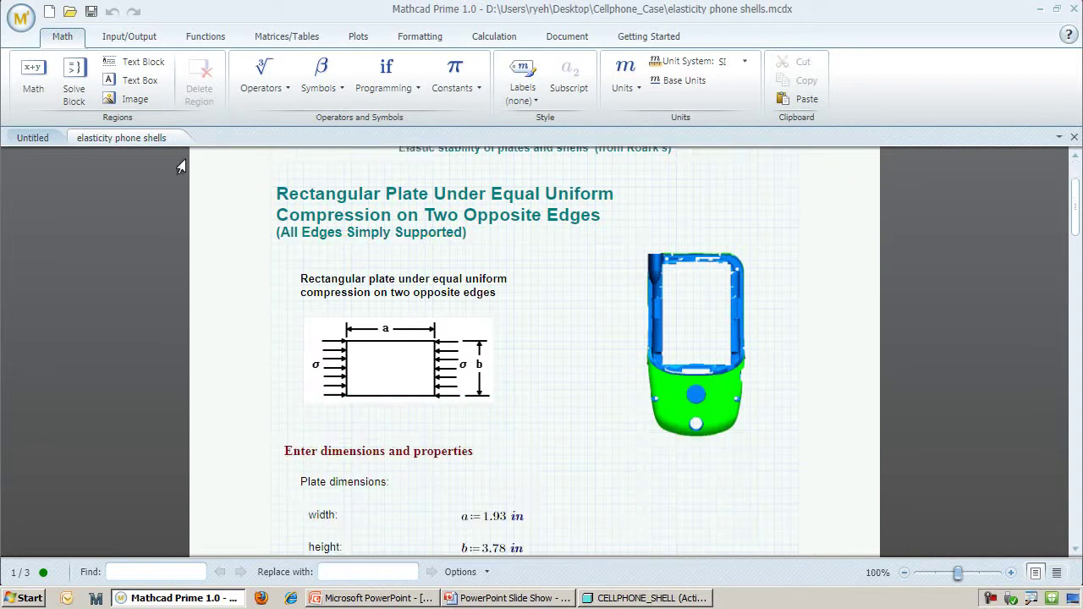
scroll(180, 167, down, 7)
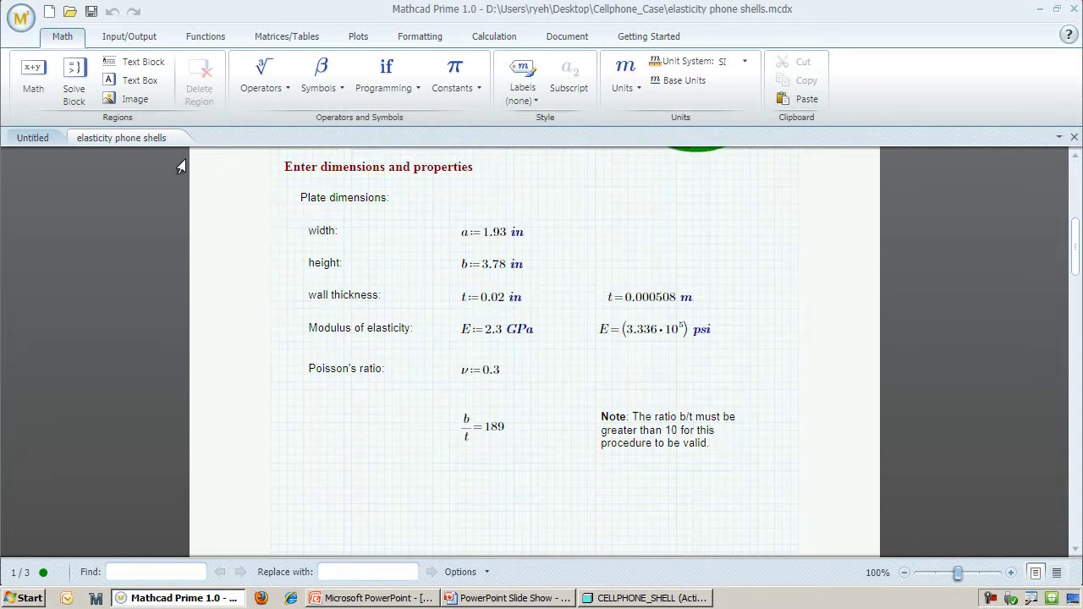
scroll(180, 167, down, 1)
key(ctrl+2)
drag(441, 174, 729, 351)
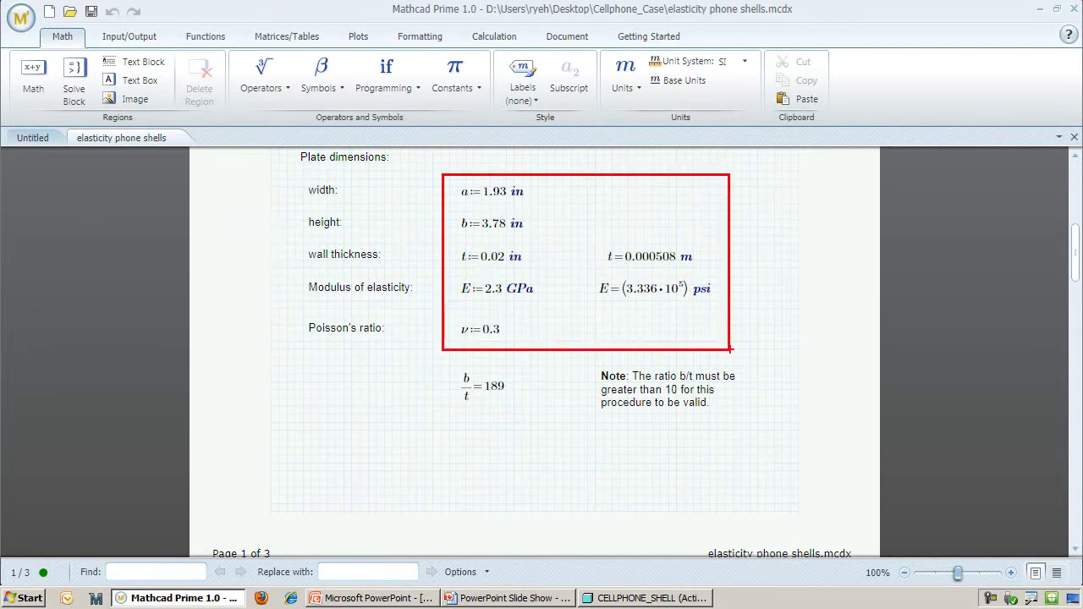
drag(455, 243, 523, 277)
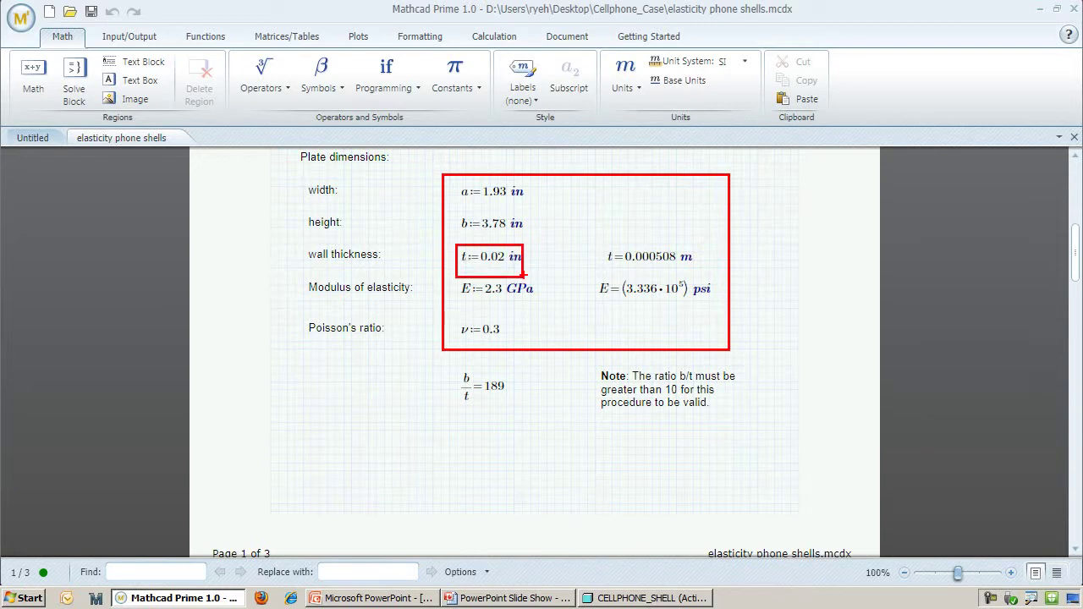
key(Escape)
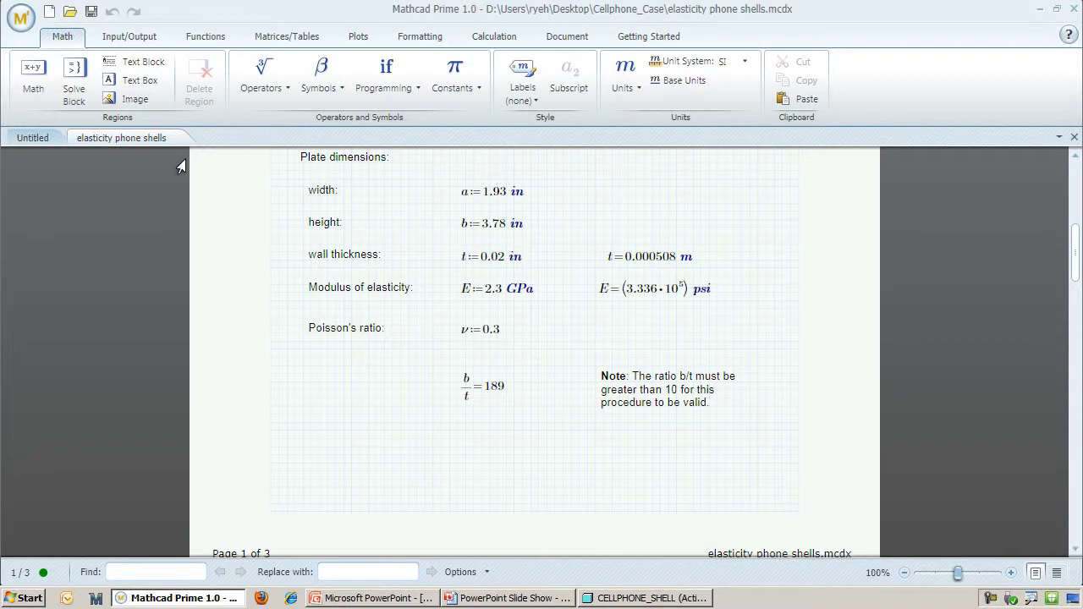
scroll(181, 167, down, 12)
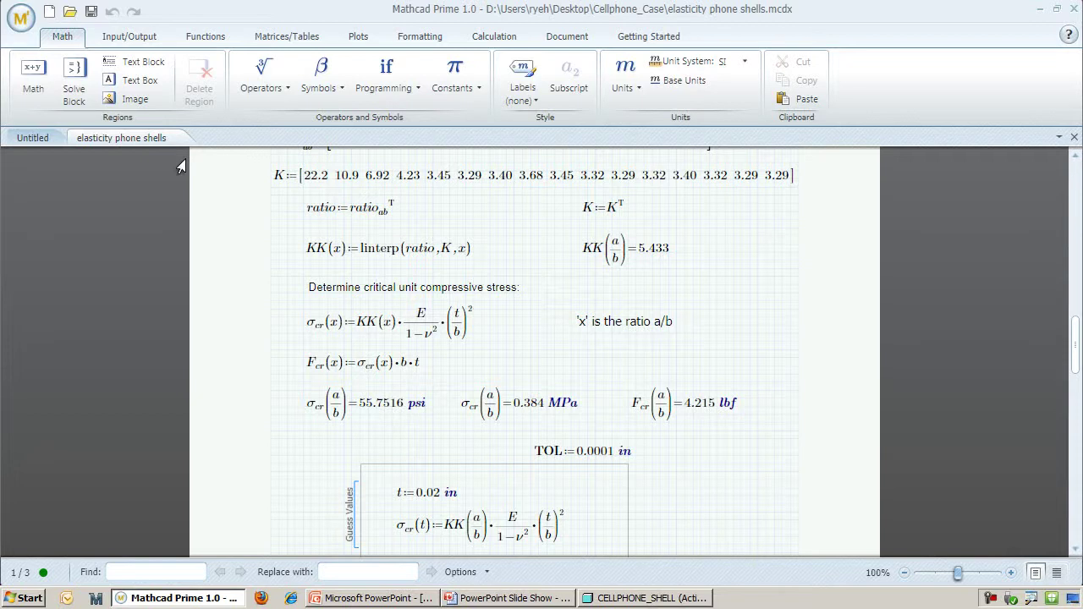
scroll(180, 166, down, 5)
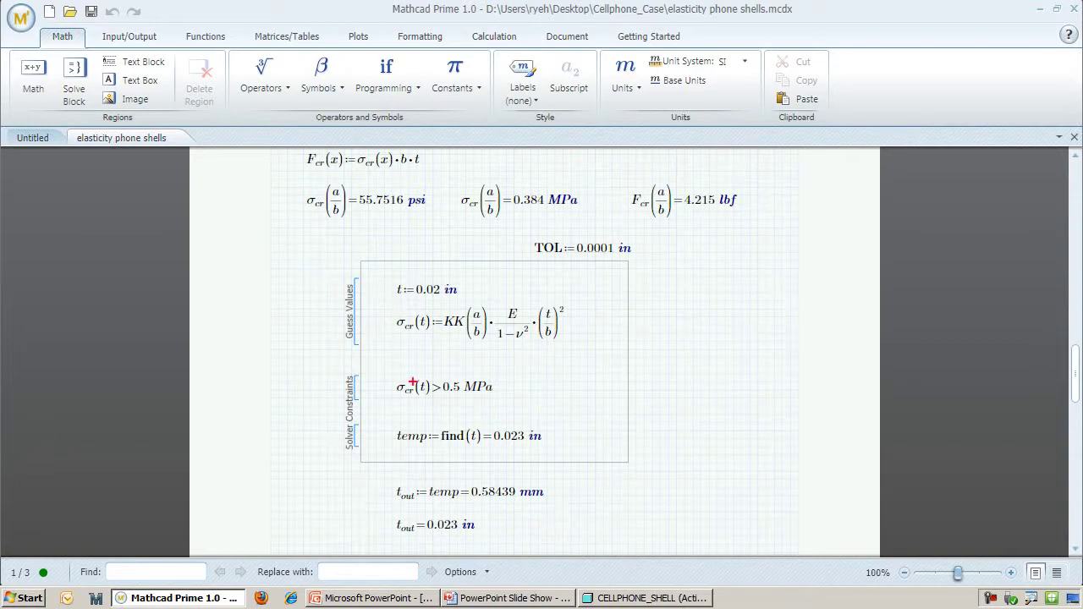
drag(384, 369, 505, 404)
drag(374, 474, 570, 542)
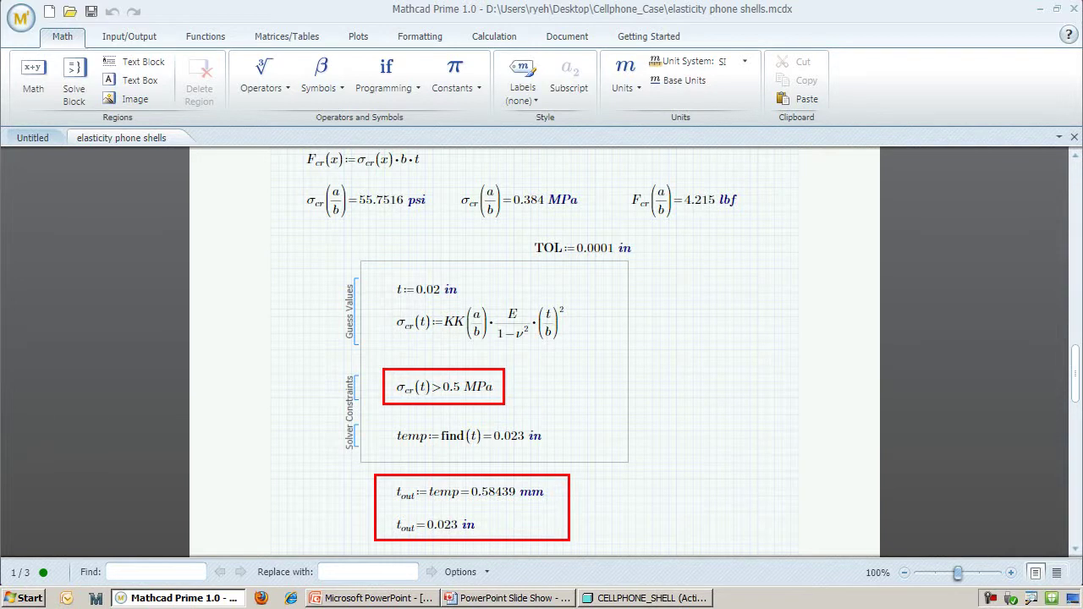
- Raise the Mathcad σcr constraint from 0.5 to 3.5 MPa, giving t_out 2.566733 mm (0.101 in)
key(Escape)
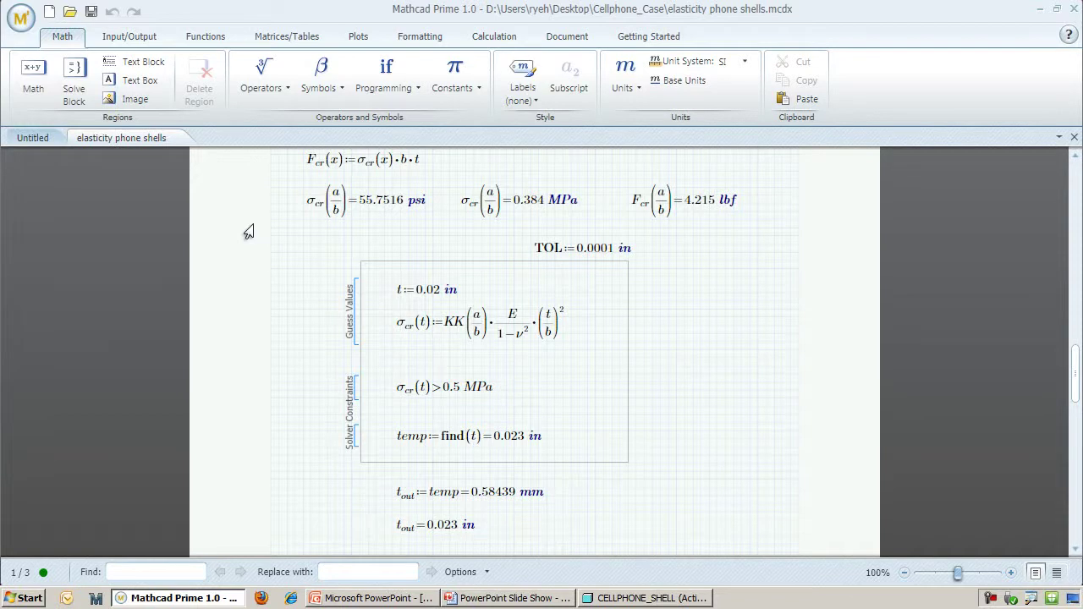
scroll(248, 232, down, 1)
click(440, 354)
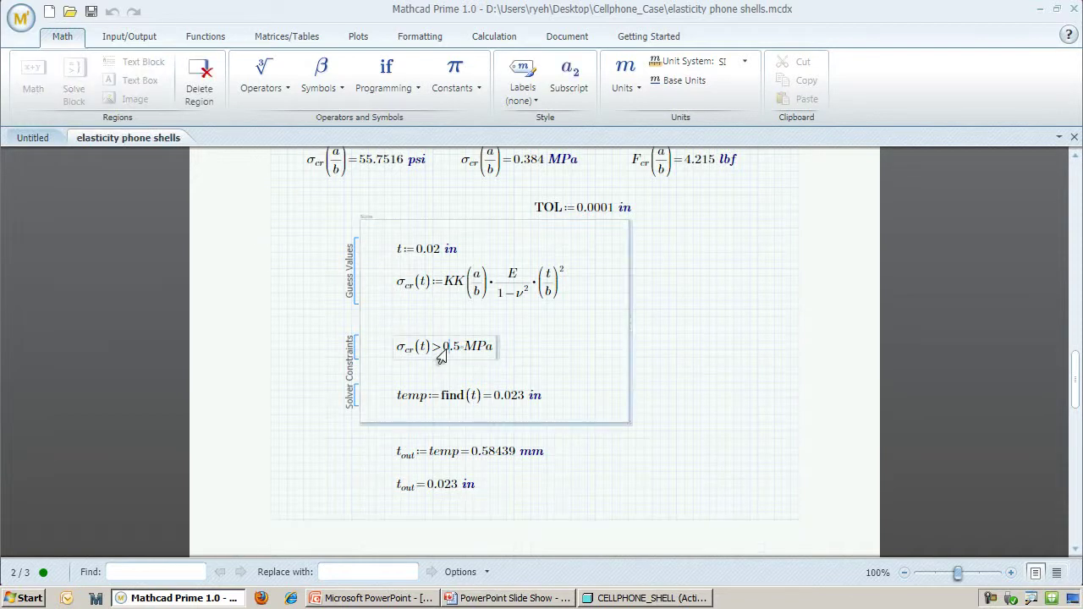
key(Delete)
key(Delete)
click(718, 430)
drag(384, 330, 504, 362)
drag(388, 435, 573, 506)
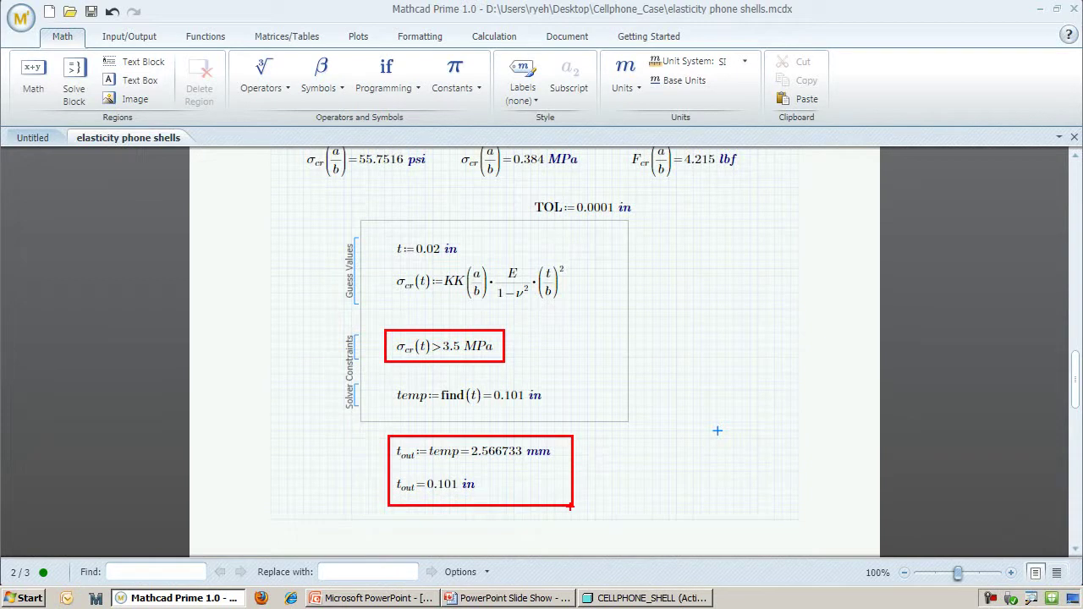
key(Escape)
click(630, 598)
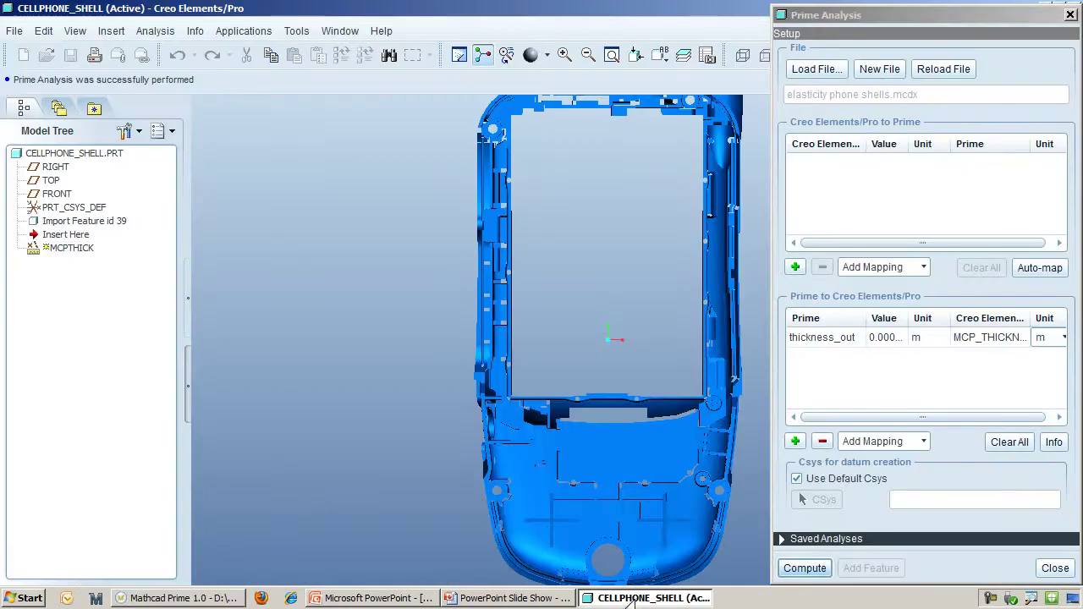
- Recompute the Prime analysis to thickness_out 0.002567 m and accept the MCPTHICK feature
click(785, 573)
drag(903, 322, 938, 318)
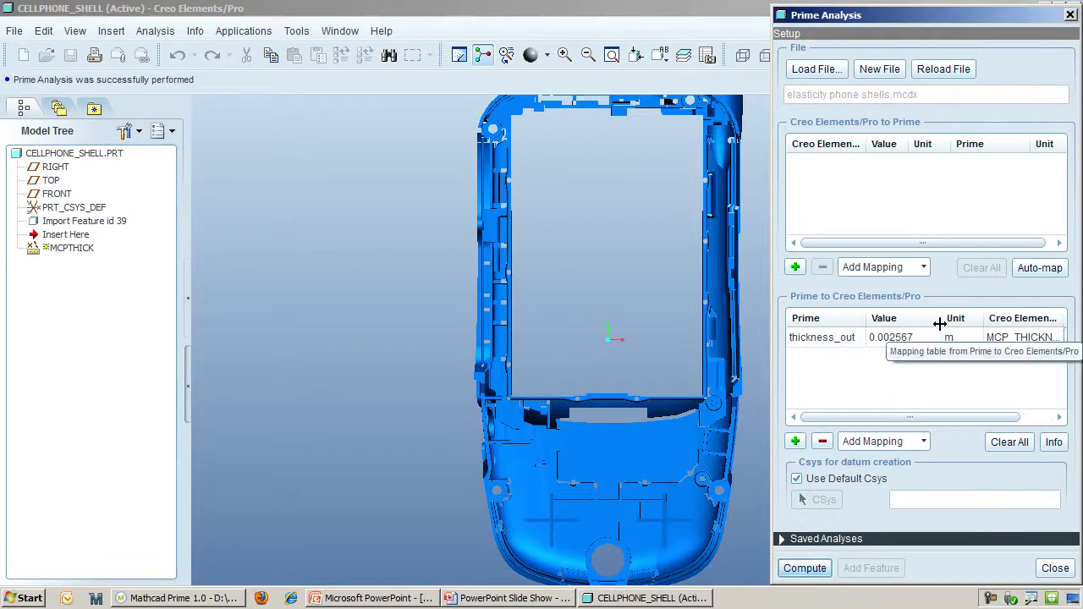
drag(863, 318, 935, 352)
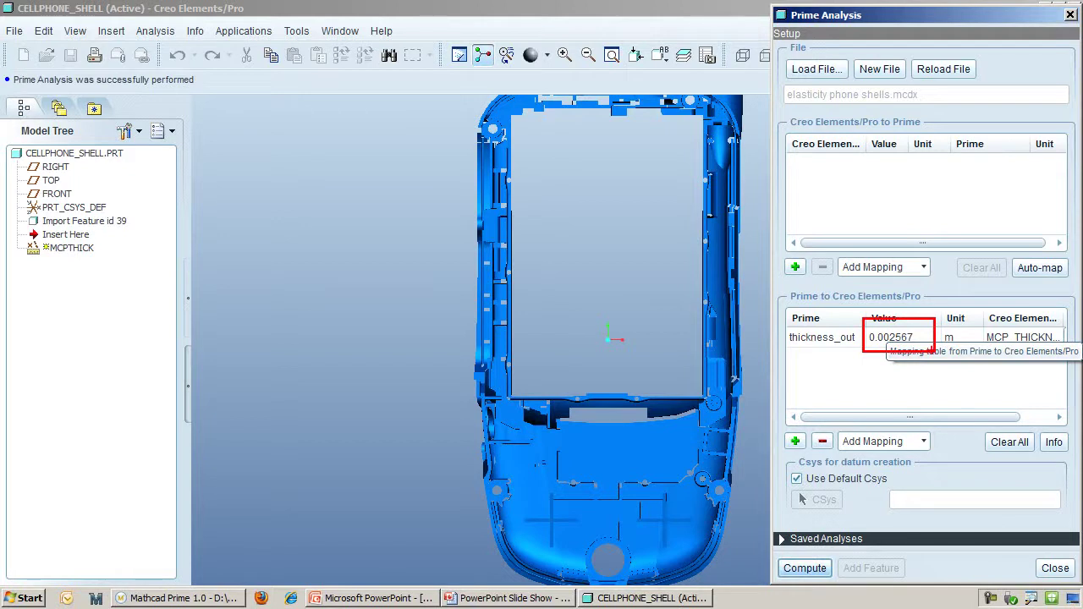
click(1055, 568)
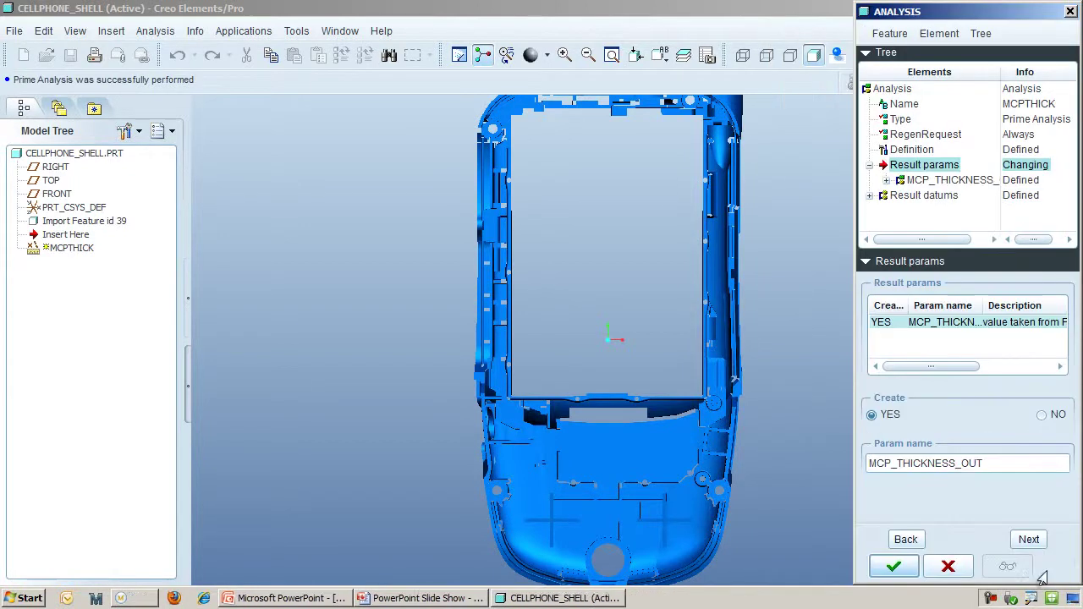
click(896, 567)
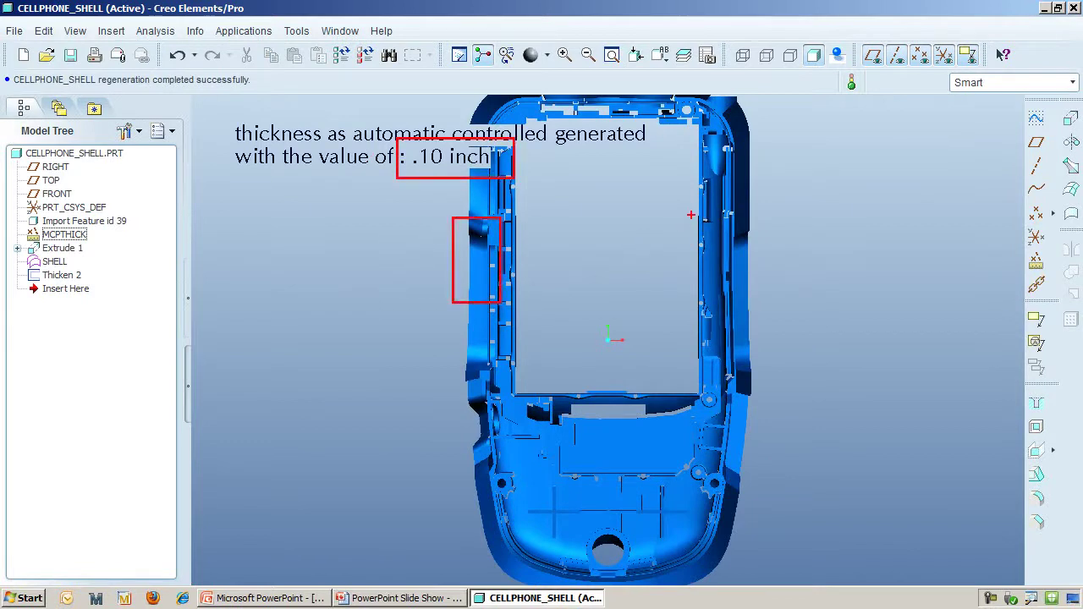
- Inspect the regenerated shell's 0.10 inch thick wall on the phone's right side
drag(691, 214, 764, 296)
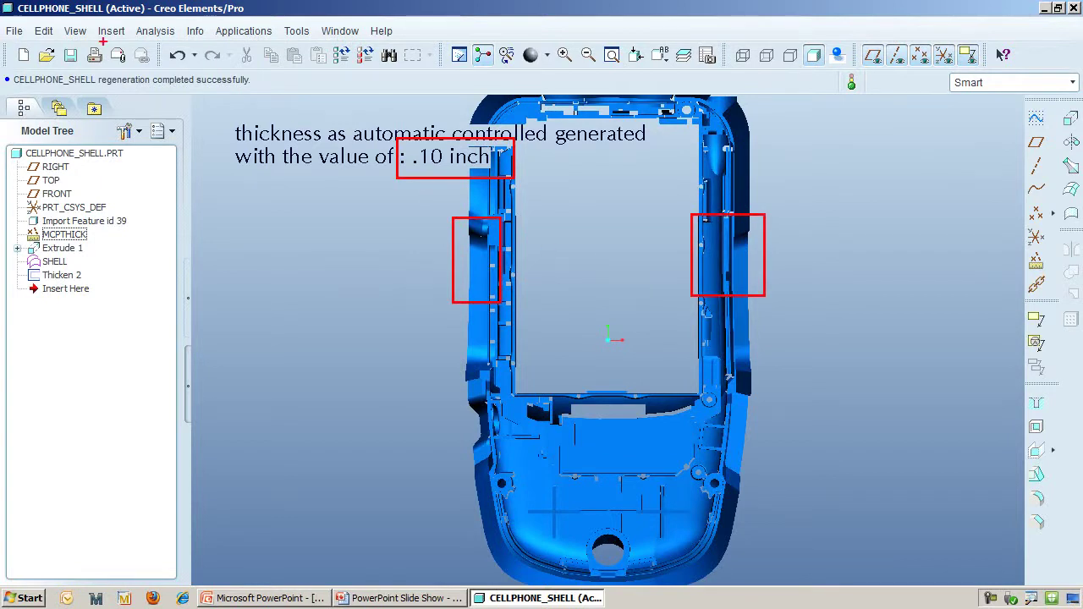
key(Escape)
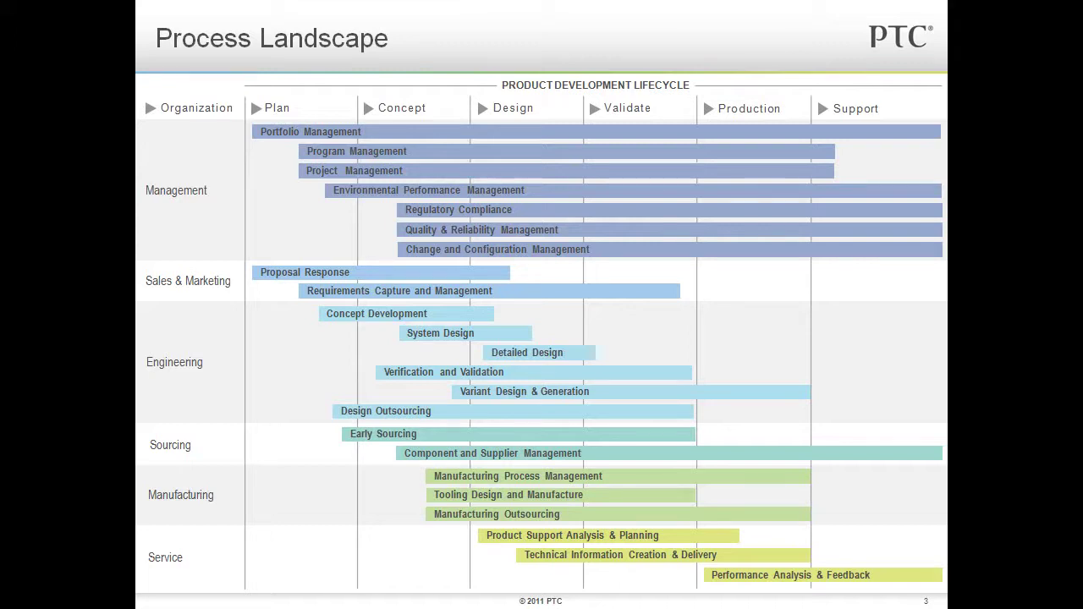
- Advance past the Engineering-highlighted Process Landscape slide to the System Design title slide
key(Right)
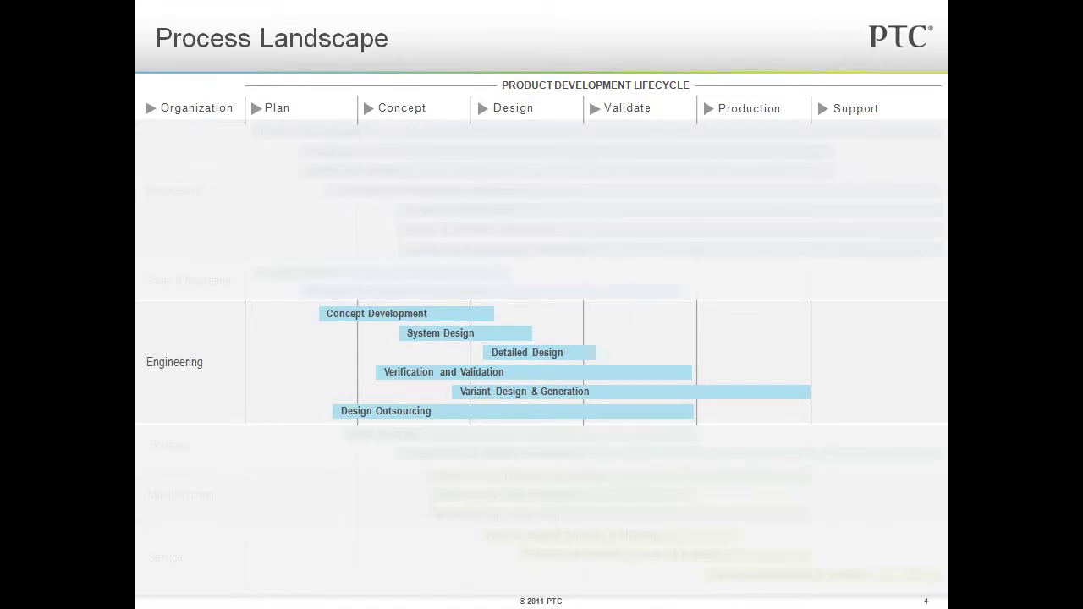
key(Right)
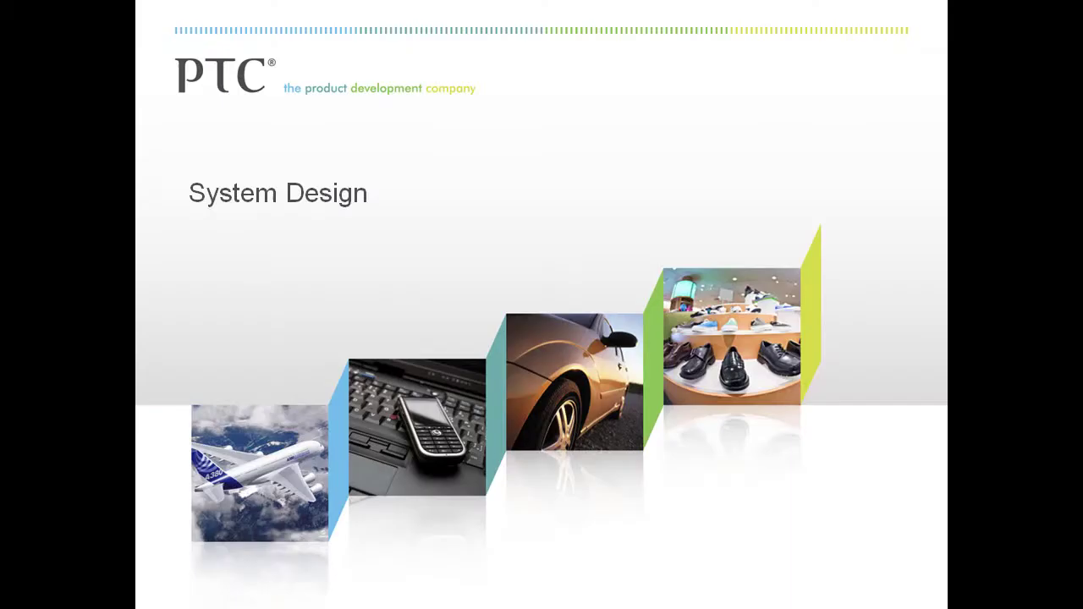